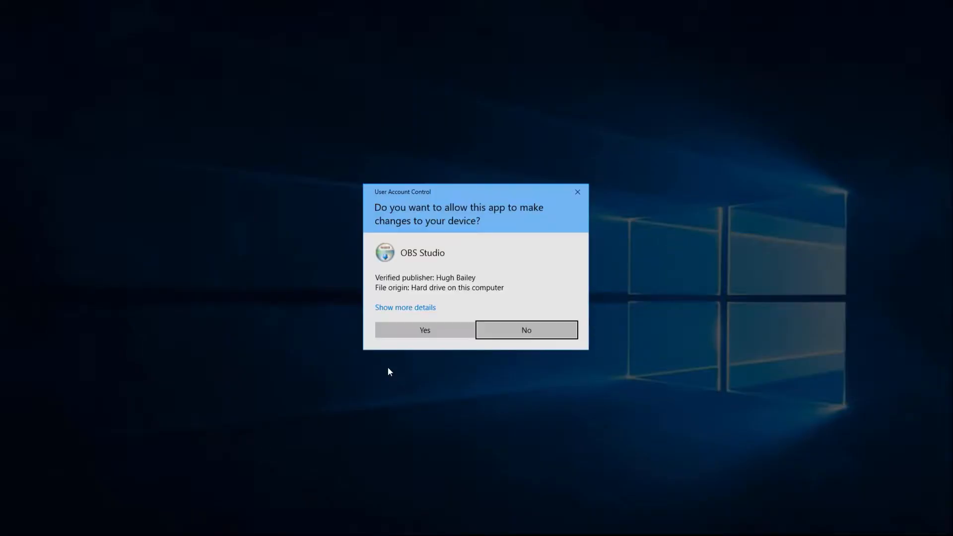
# Install OBS Studio 22.0.2 with the default destination folder and components, and launch it when setup finishes.
pyautogui.click(413, 330)
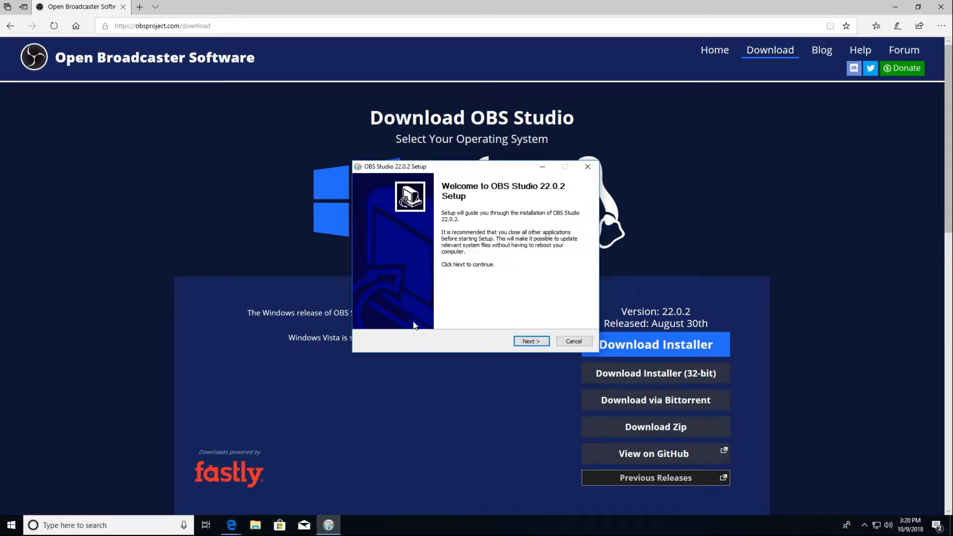
pyautogui.click(530, 341)
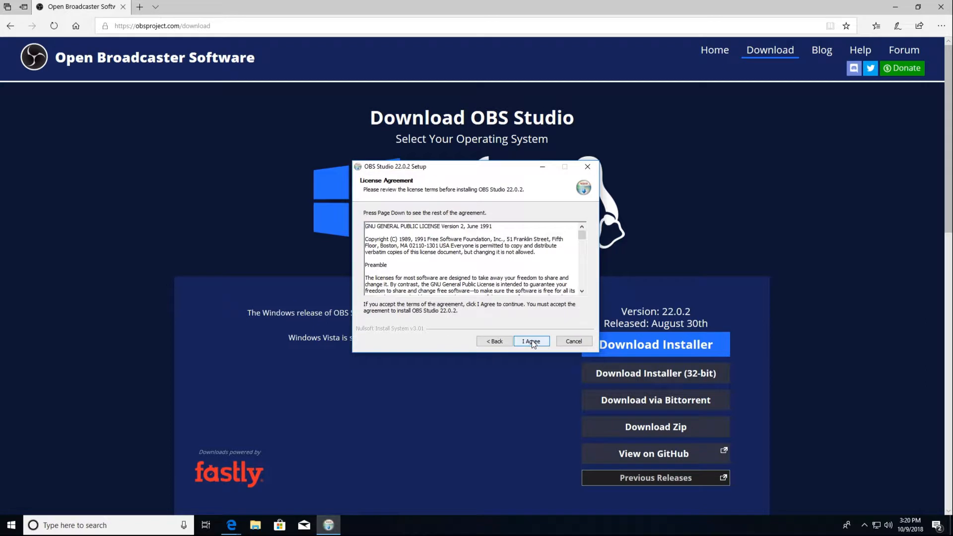
pyautogui.click(531, 342)
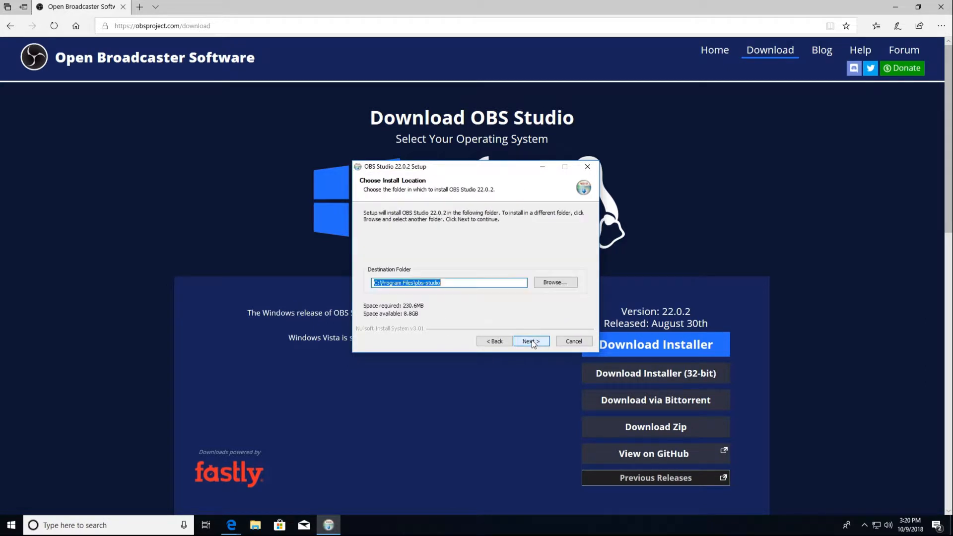
pyautogui.click(531, 342)
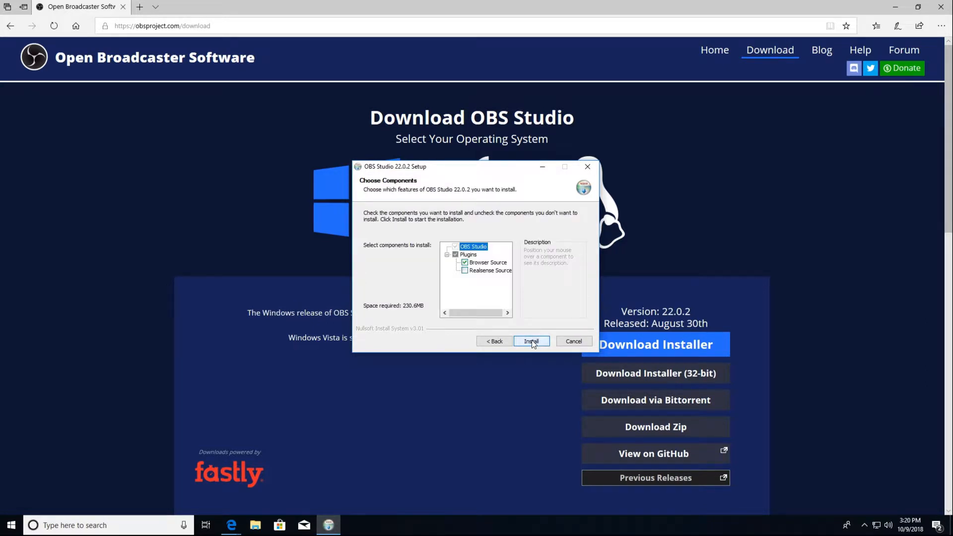
pyautogui.click(531, 342)
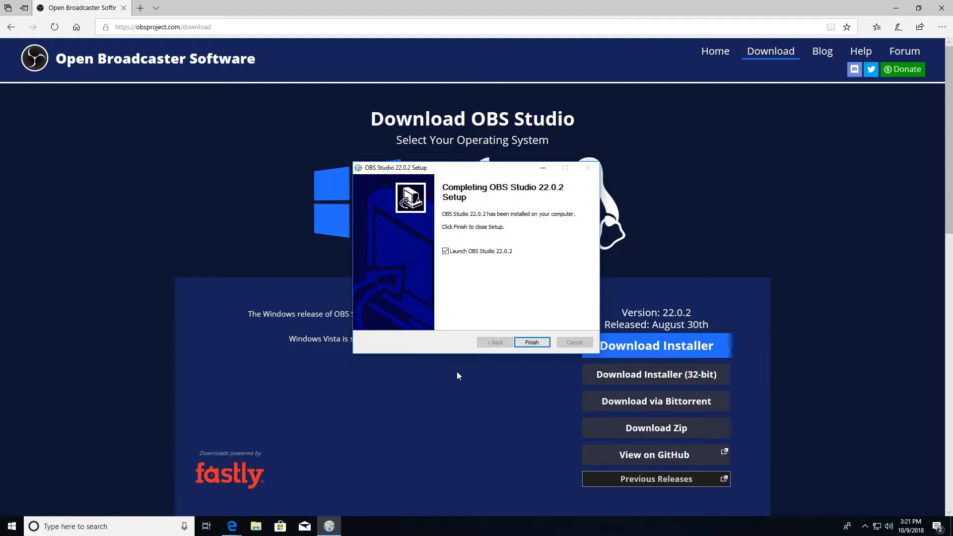
pyautogui.click(532, 343)
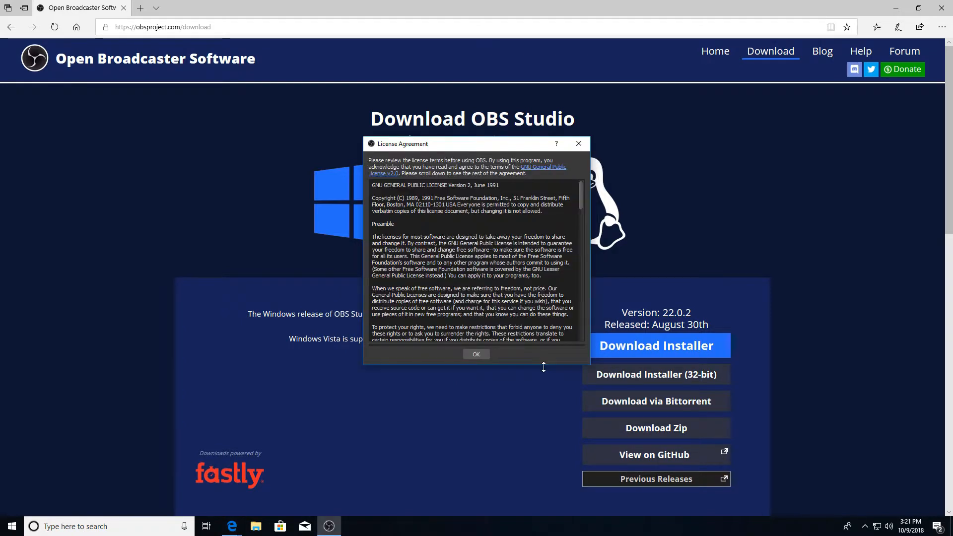
# Accept the OBS license agreement and run the Auto-Configuration Wizard with streaming optimized and recording secondary.
pyautogui.click(469, 354)
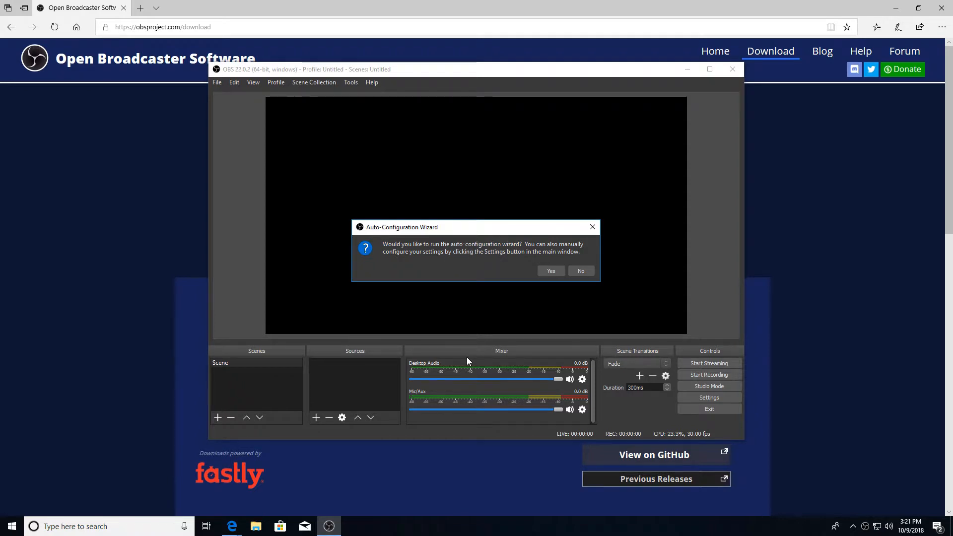
pyautogui.click(548, 272)
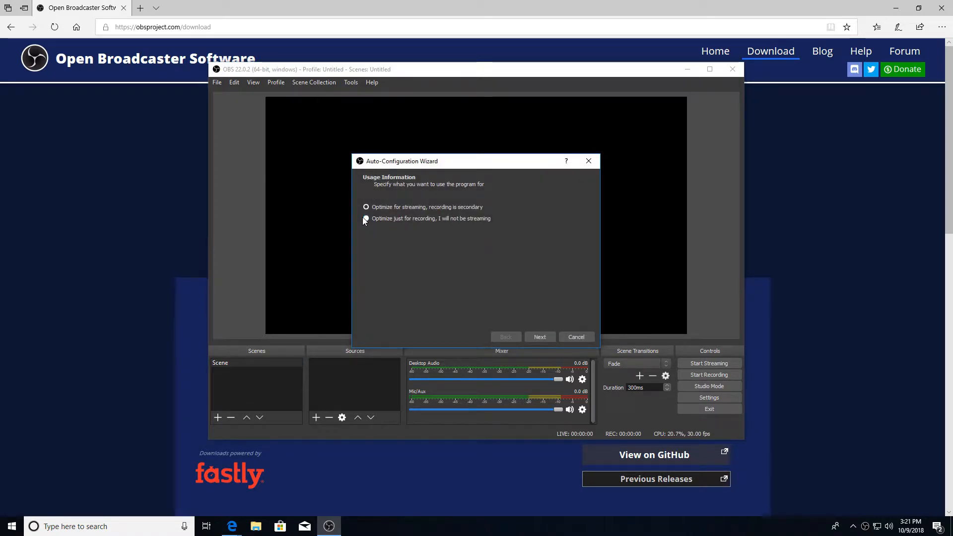
pyautogui.click(373, 208)
pyautogui.click(546, 337)
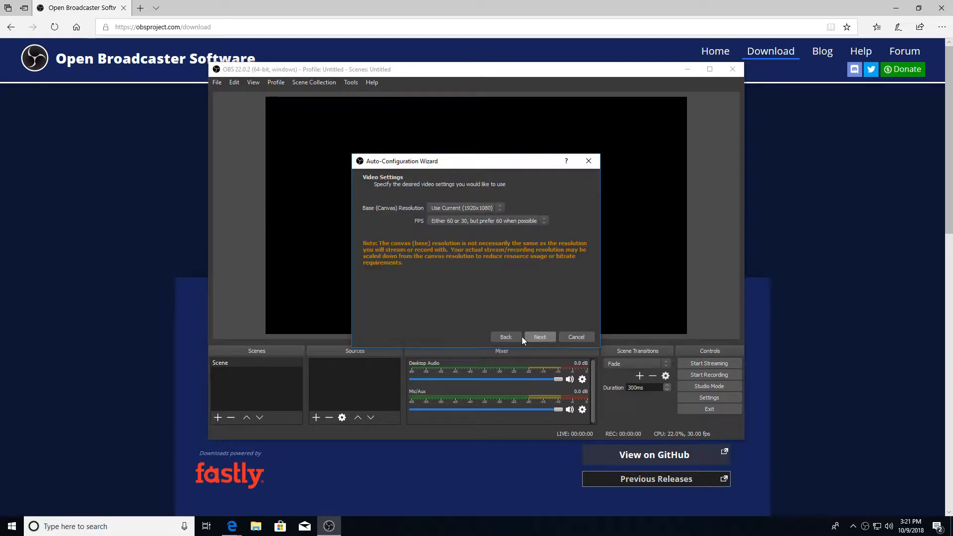
# Set the wizard's base canvas resolution to 1280x720 and its stream type to Custom Streaming Server.
pyautogui.click(500, 210)
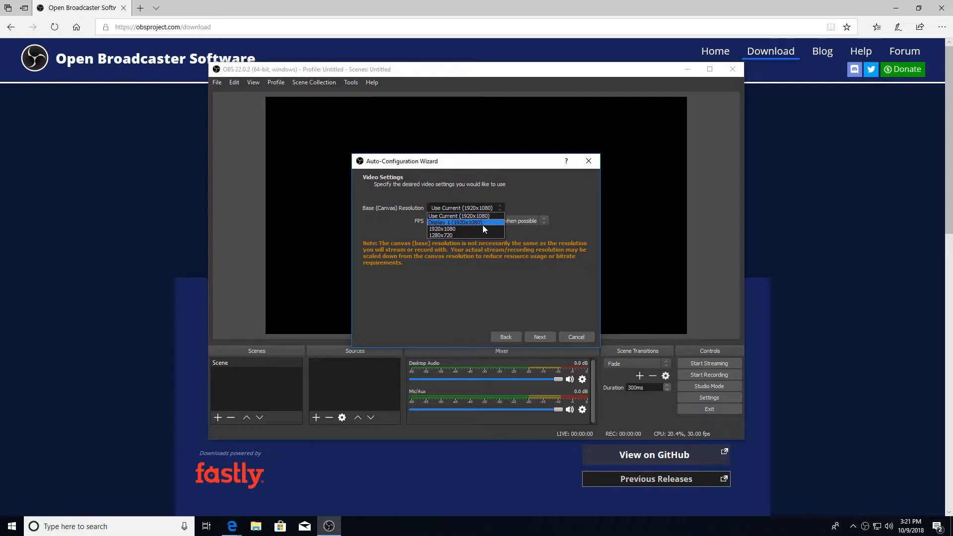
pyautogui.click(472, 234)
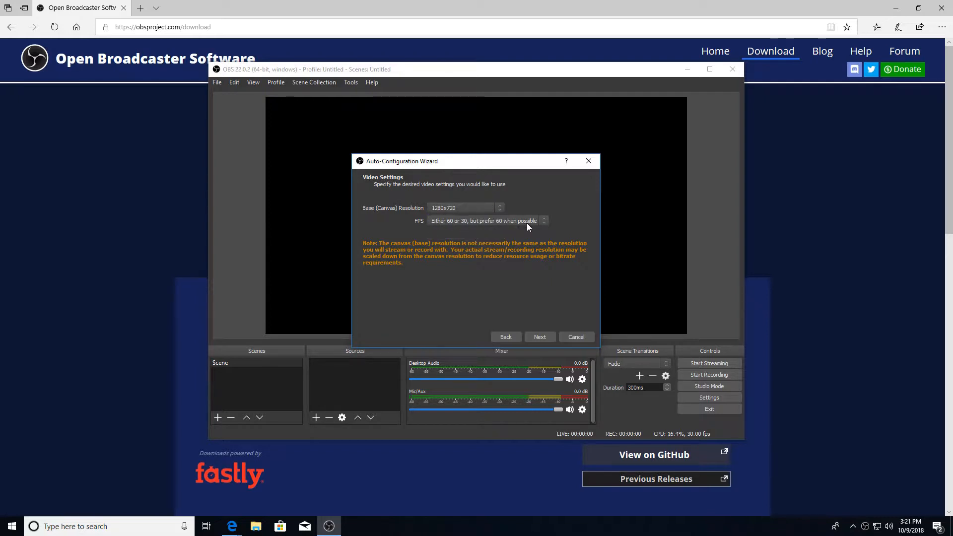
pyautogui.click(539, 338)
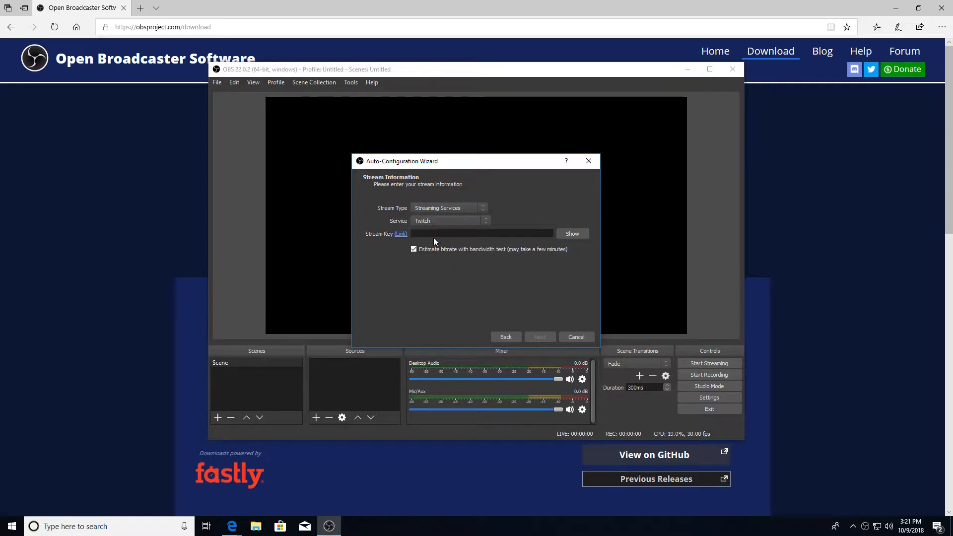
pyautogui.click(484, 208)
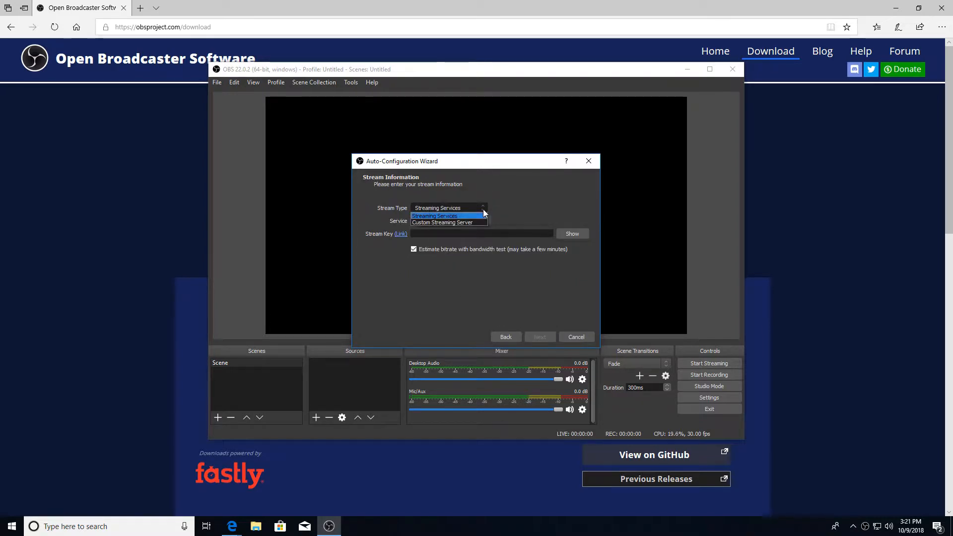
pyautogui.click(468, 221)
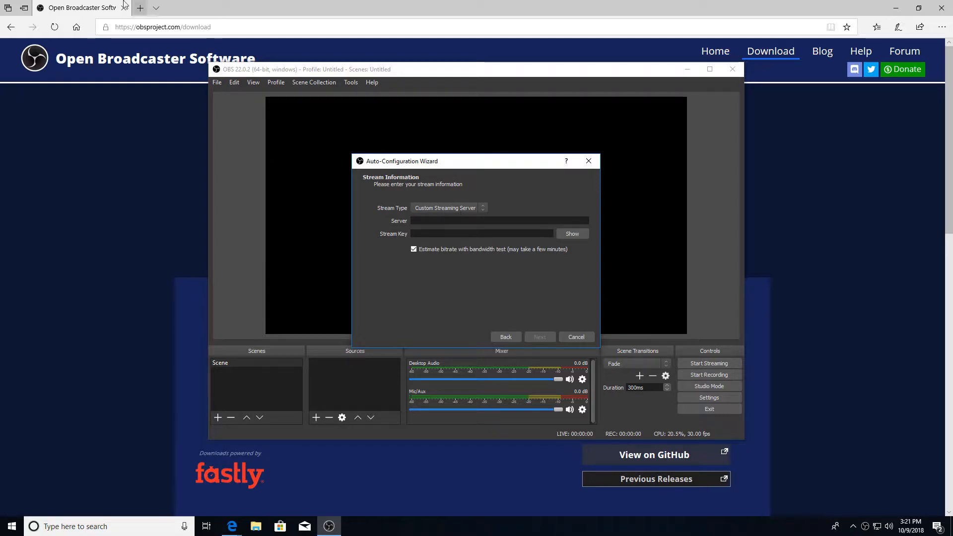
# Switch to the Edge browser and open Facebook in a new tab.
pyautogui.click(185, 9)
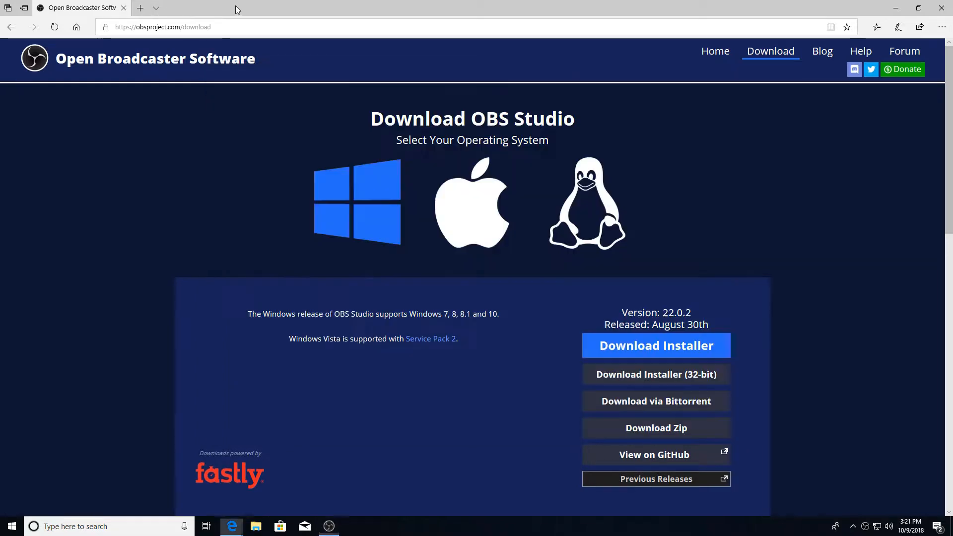
pyautogui.click(140, 8)
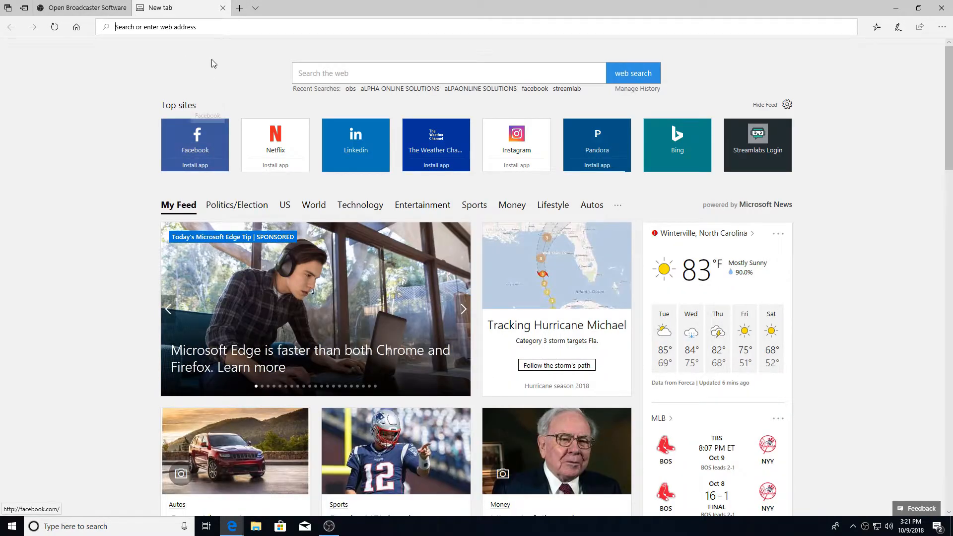
pyautogui.write('facebook.com/')
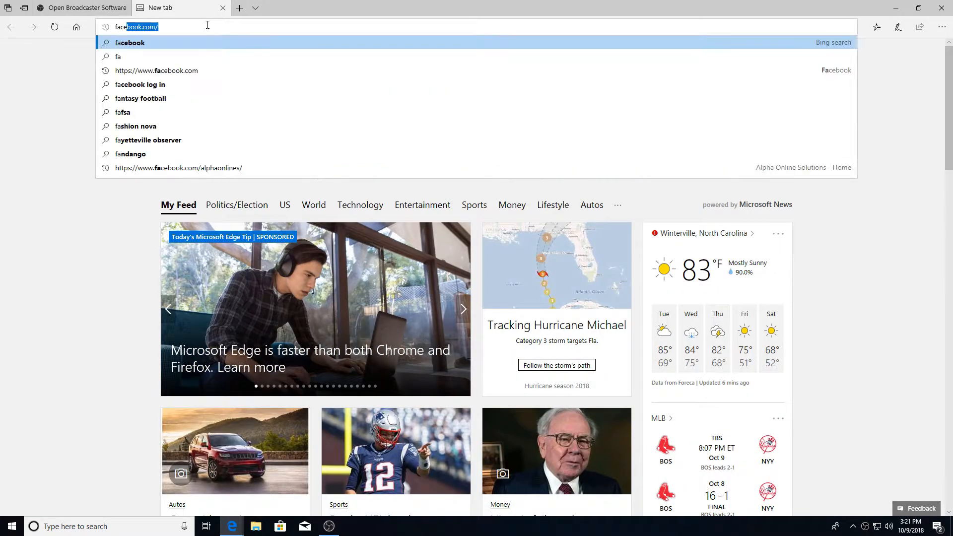
pyautogui.press('Return')
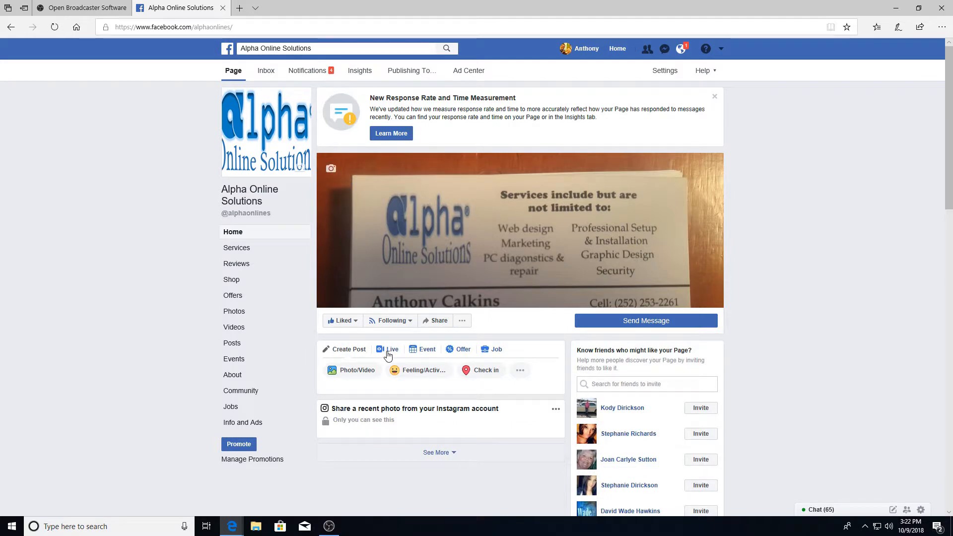
# Start a live video on the Alpha Online Solutions page and choose the Connect option for streaming software.
pyautogui.click(388, 353)
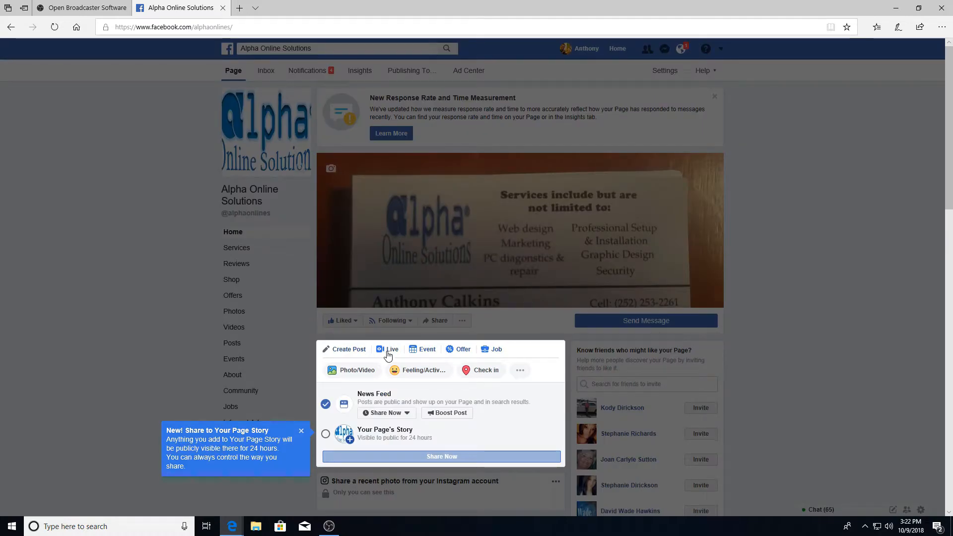
pyautogui.click(388, 353)
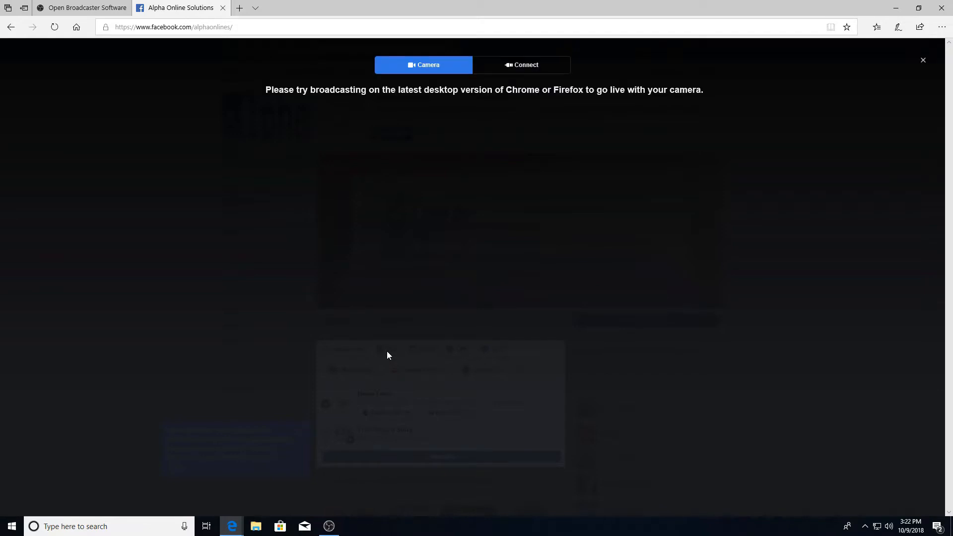
pyautogui.click(498, 70)
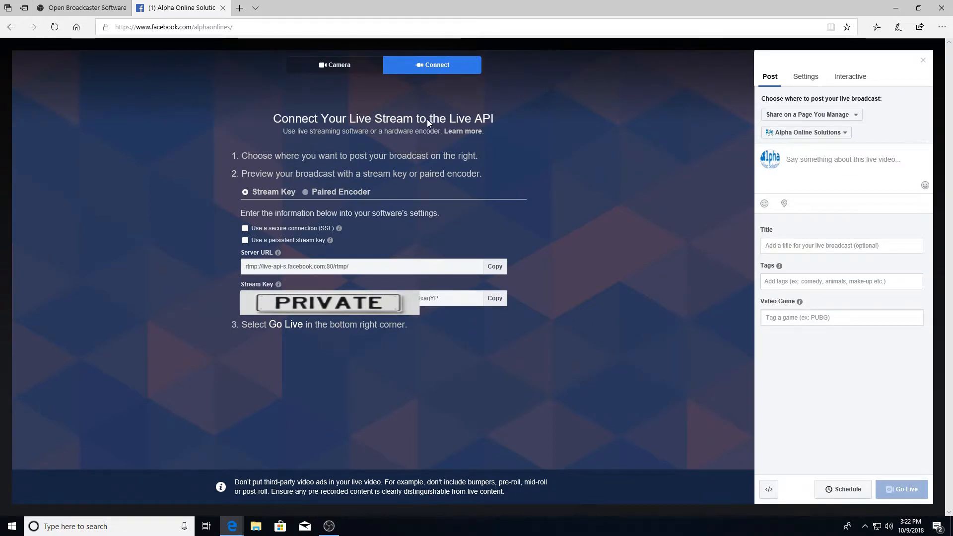
# Copy Facebook's live server URL and paste it as the Server in the OBS configuration wizard.
pyautogui.click(503, 268)
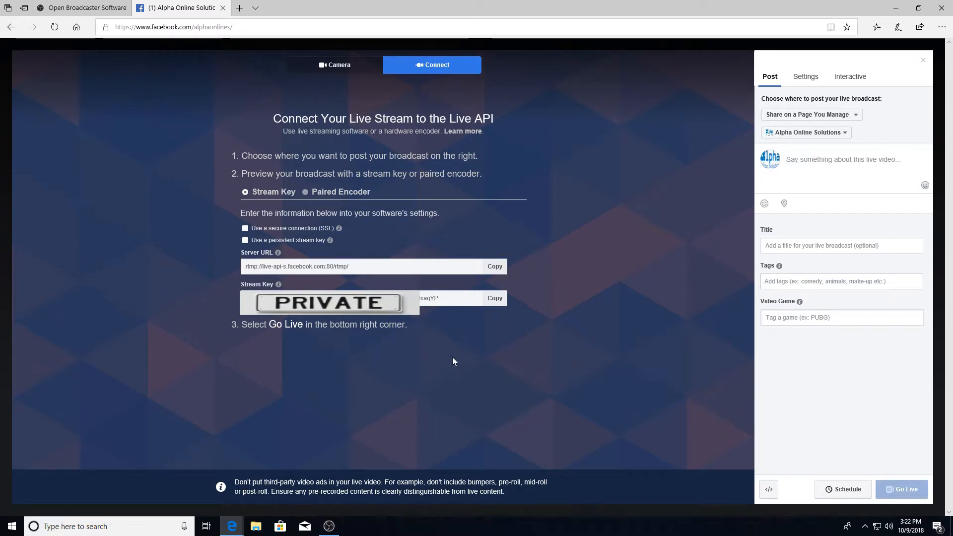
pyautogui.click(329, 526)
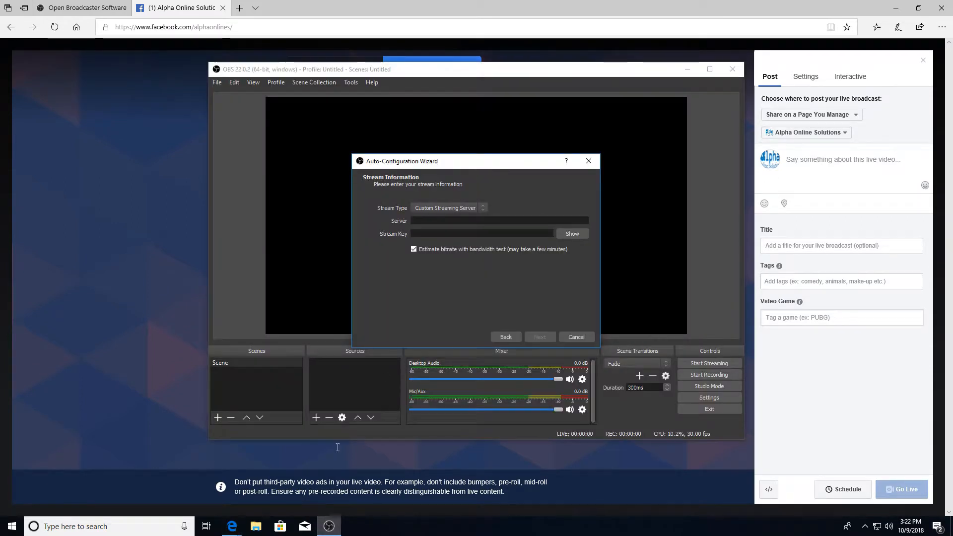
pyautogui.rightClick(436, 222)
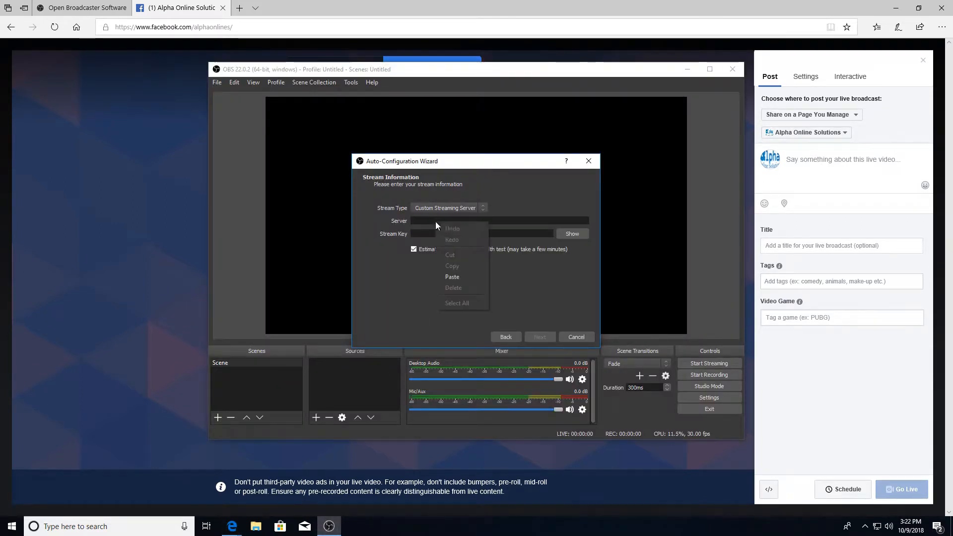
pyautogui.click(457, 278)
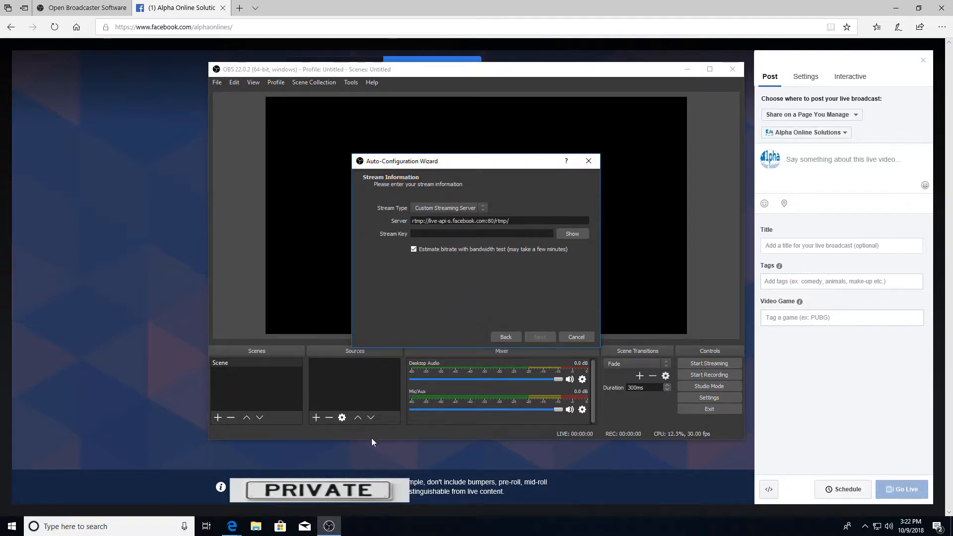
# Copy the stream key from the Facebook live page and paste it into the OBS wizard's Stream Key field.
pyautogui.moveTo(233, 526)
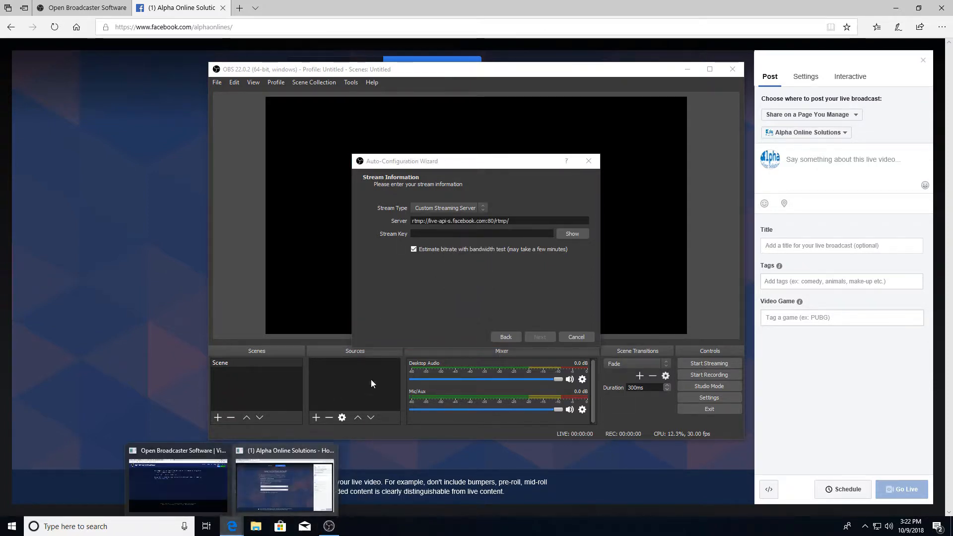
pyautogui.click(250, 488)
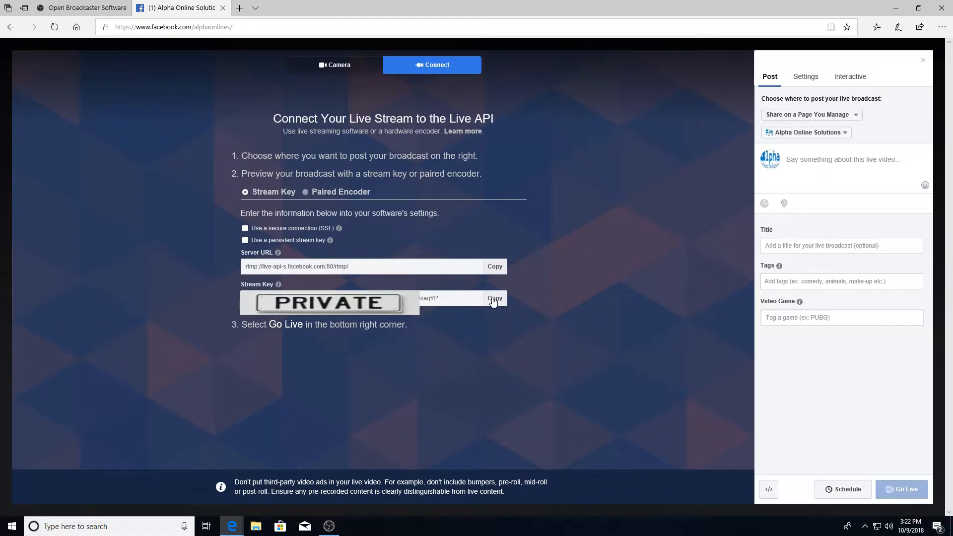
pyautogui.click(493, 300)
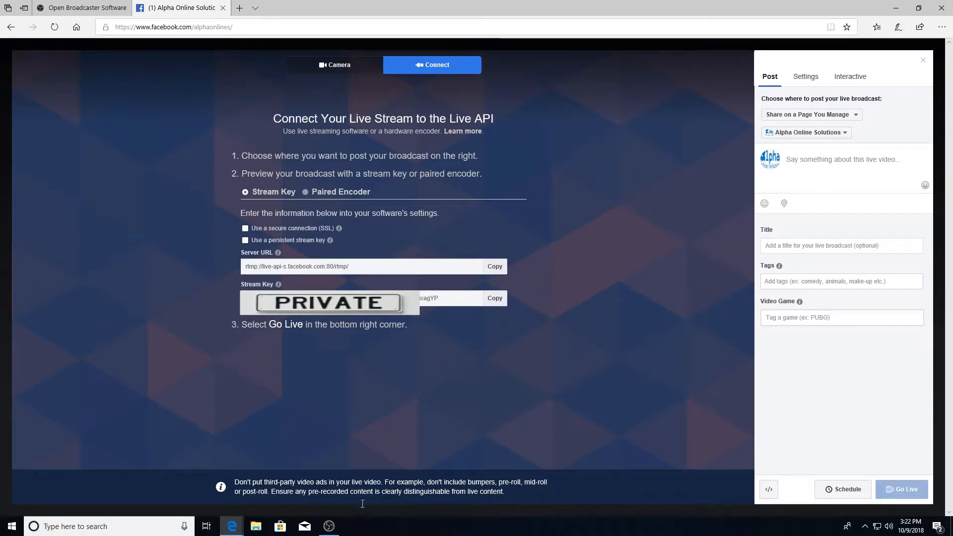
pyautogui.click(329, 526)
pyautogui.rightClick(462, 233)
pyautogui.click(480, 288)
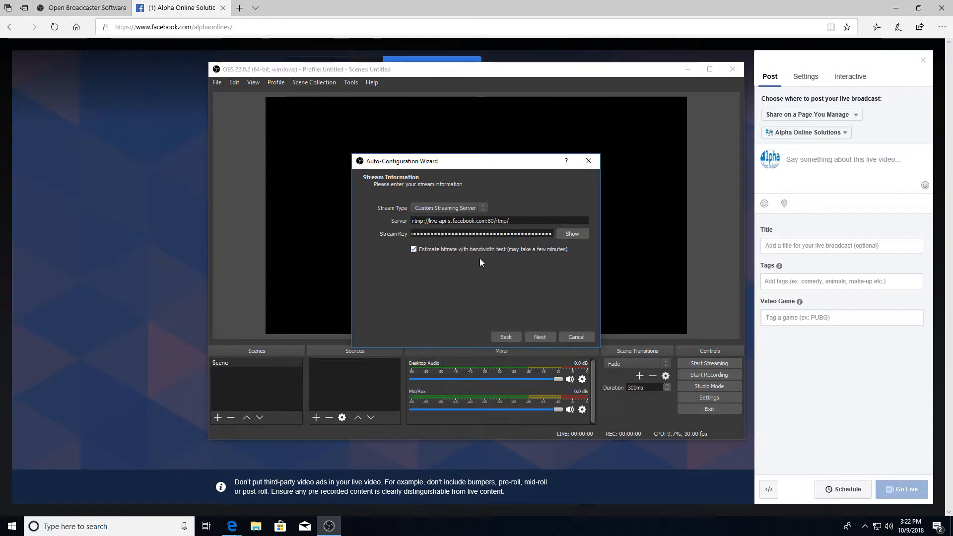
# Run the wizard's bandwidth test, allowing it to stream test data, and apply the recommended settings.
pyautogui.click(538, 338)
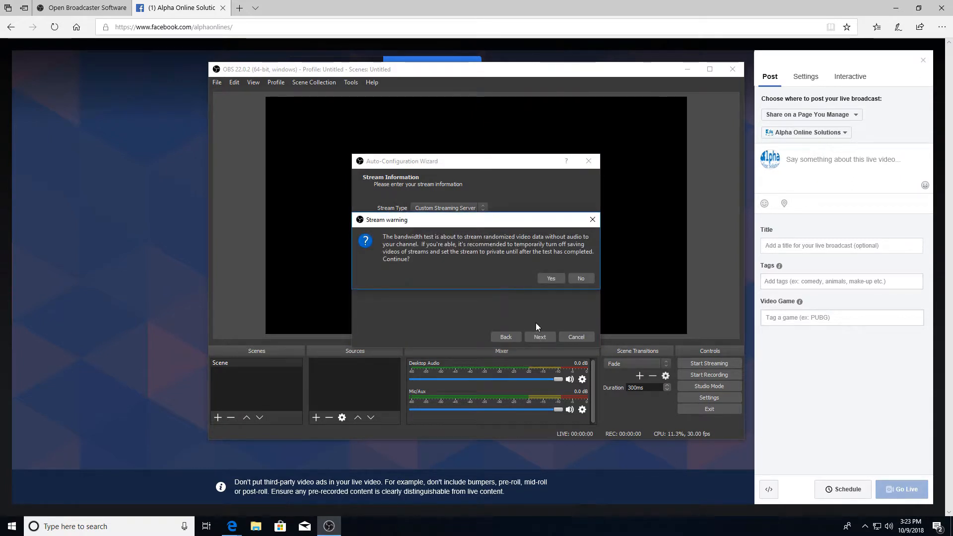
pyautogui.click(555, 279)
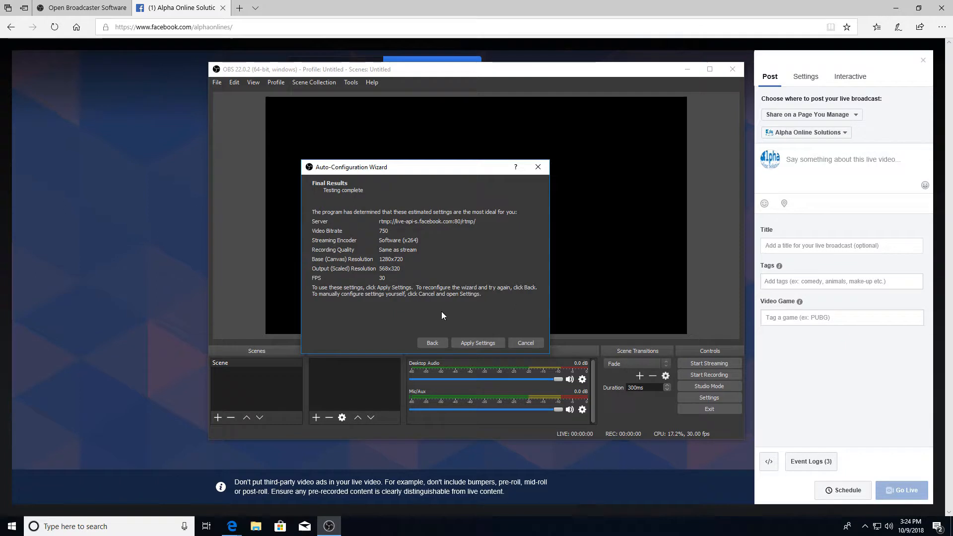
pyautogui.click(486, 342)
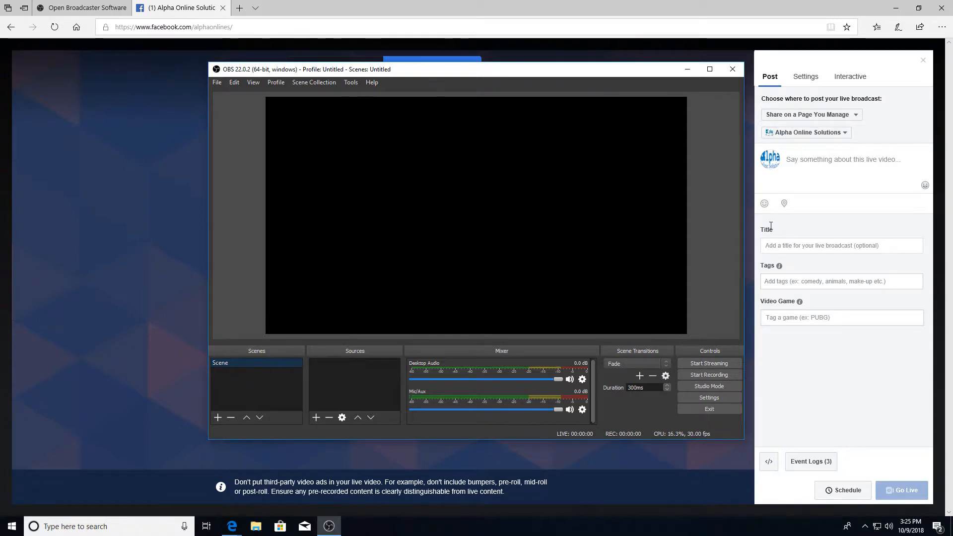
# Return to the Facebook live page in Edge and title the broadcast "test FB".
pyautogui.click(422, 10)
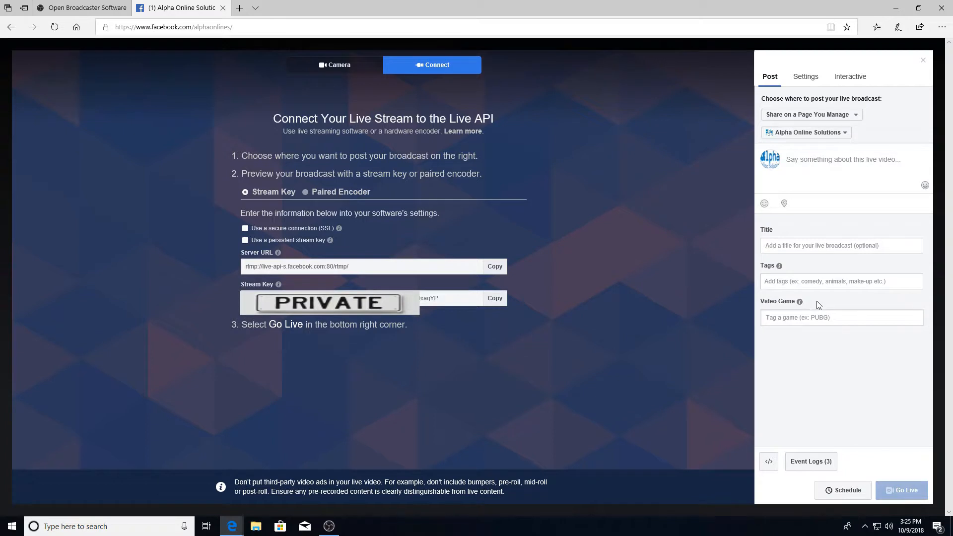
pyautogui.click(813, 248)
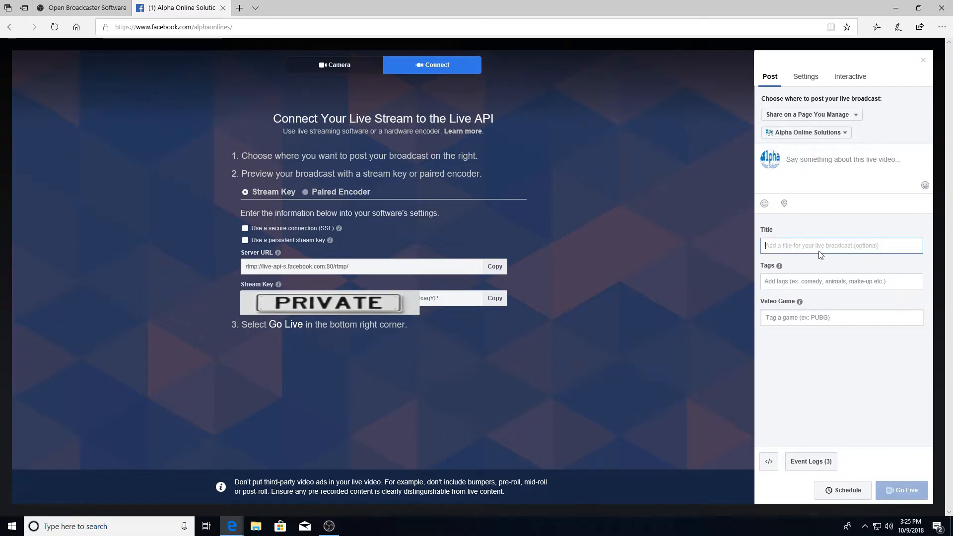
pyautogui.write('test FB')
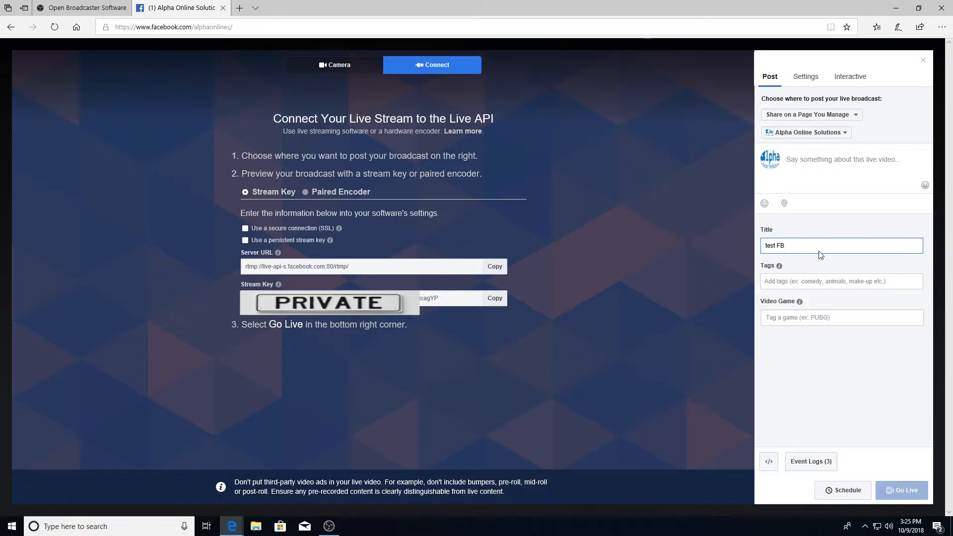
# Schedule the live broadcast using the Alpha Online Solutions logo image from Downloads as its custom announcement image.
pyautogui.click(842, 490)
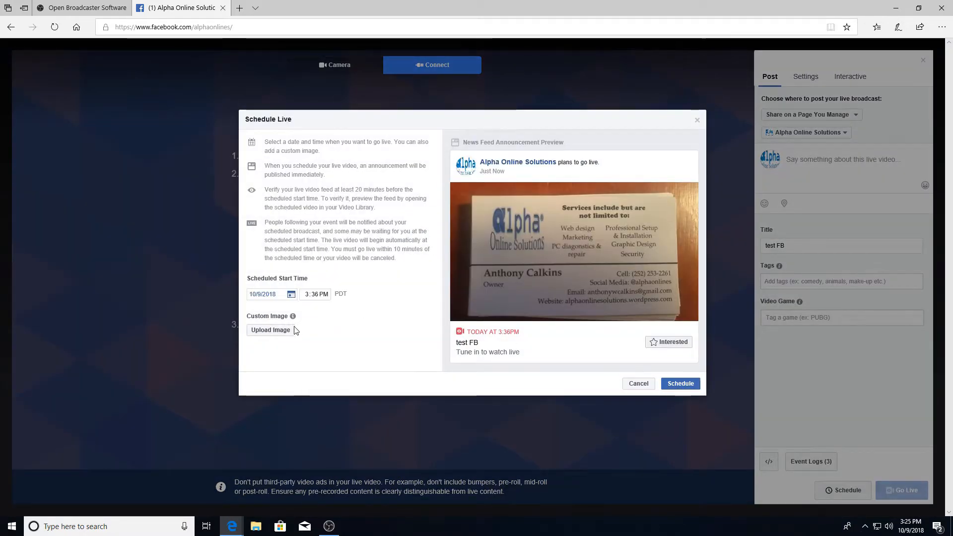
pyautogui.click(276, 337)
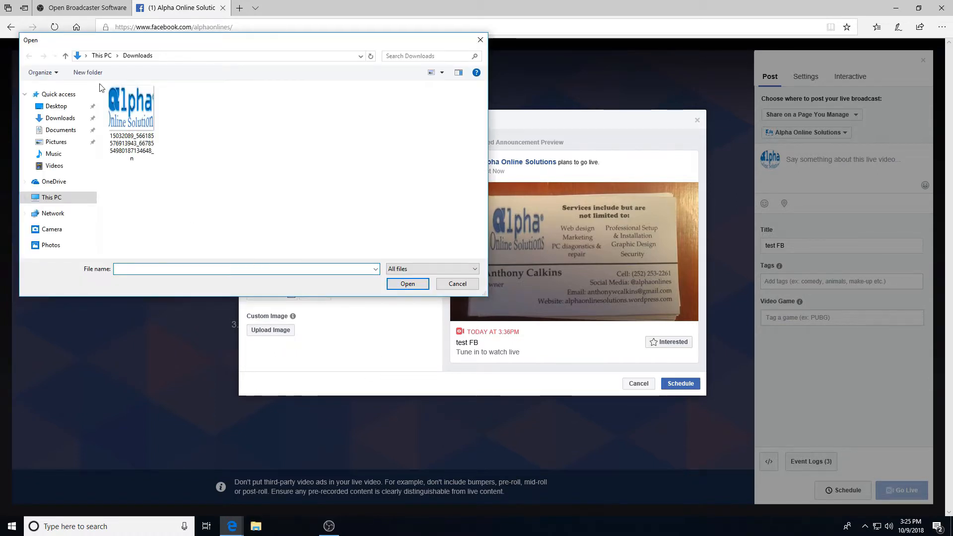
pyautogui.click(128, 111)
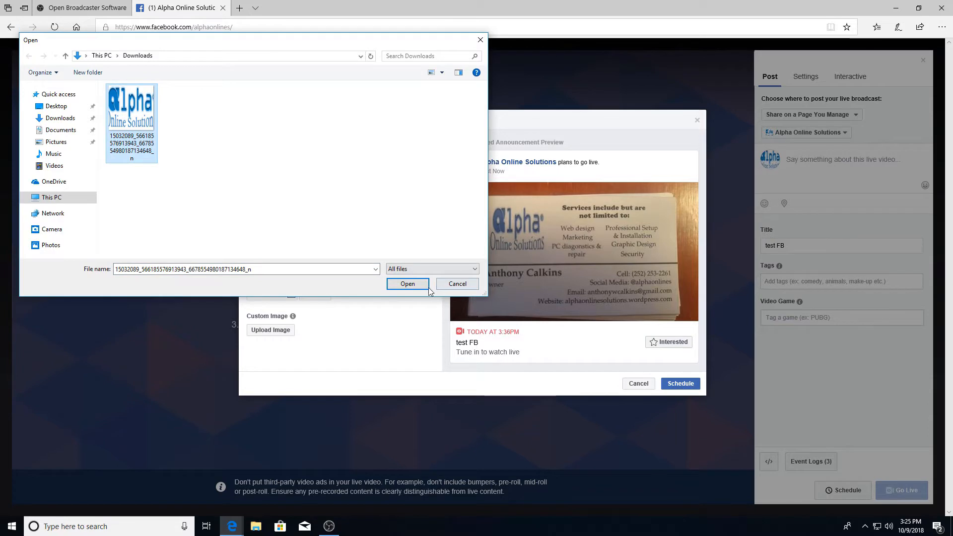
pyautogui.click(408, 284)
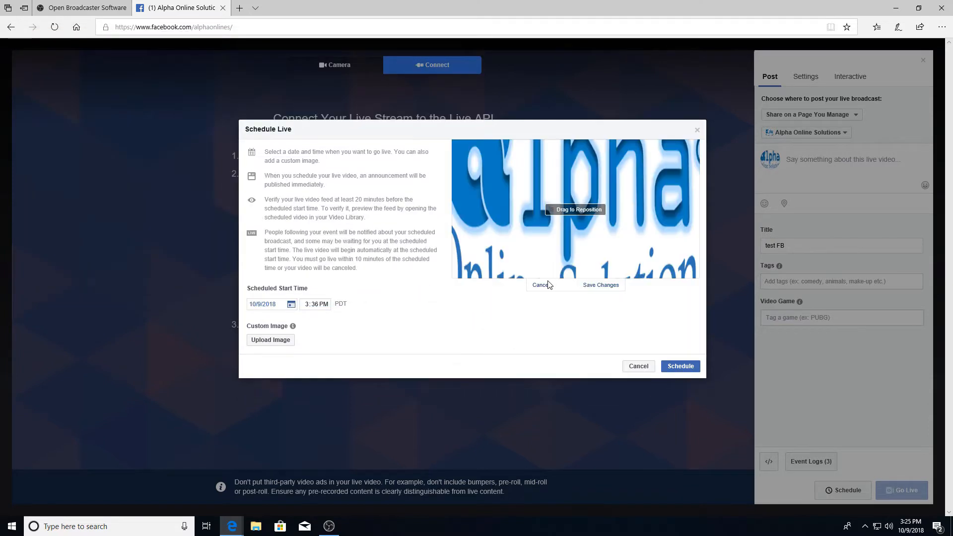
pyautogui.click(595, 285)
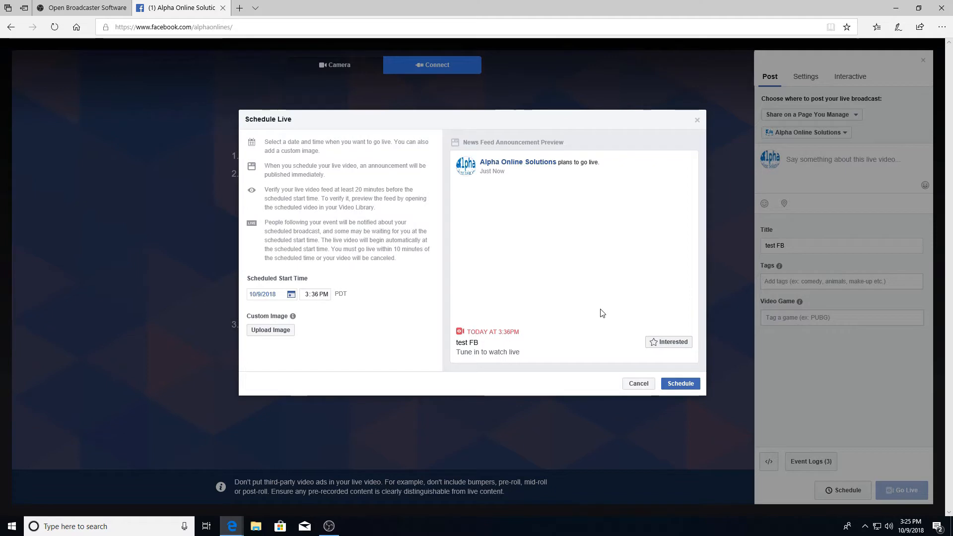
pyautogui.click(681, 385)
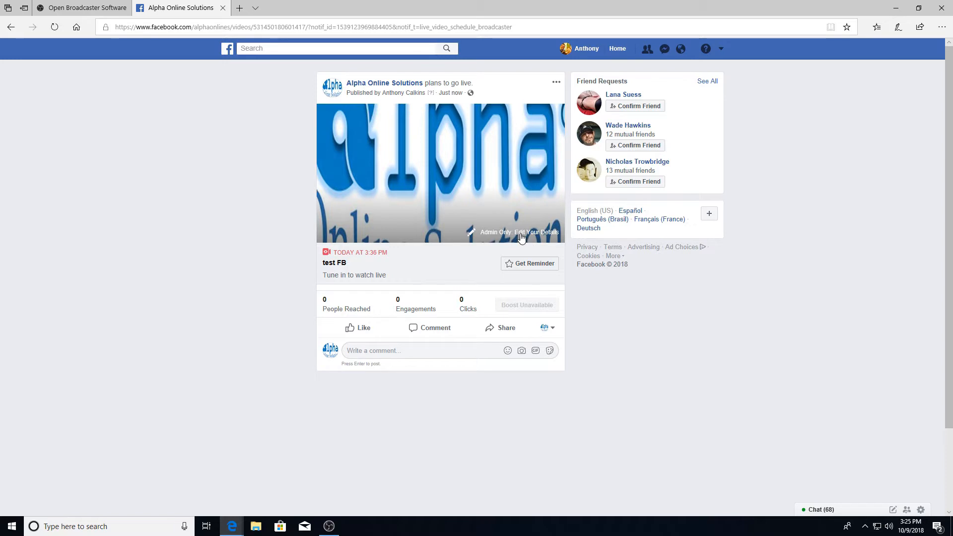
# Open the scheduled broadcast's details for editing, then switch to OBS Studio and add a new Display Capture source.
pyautogui.click(423, 258)
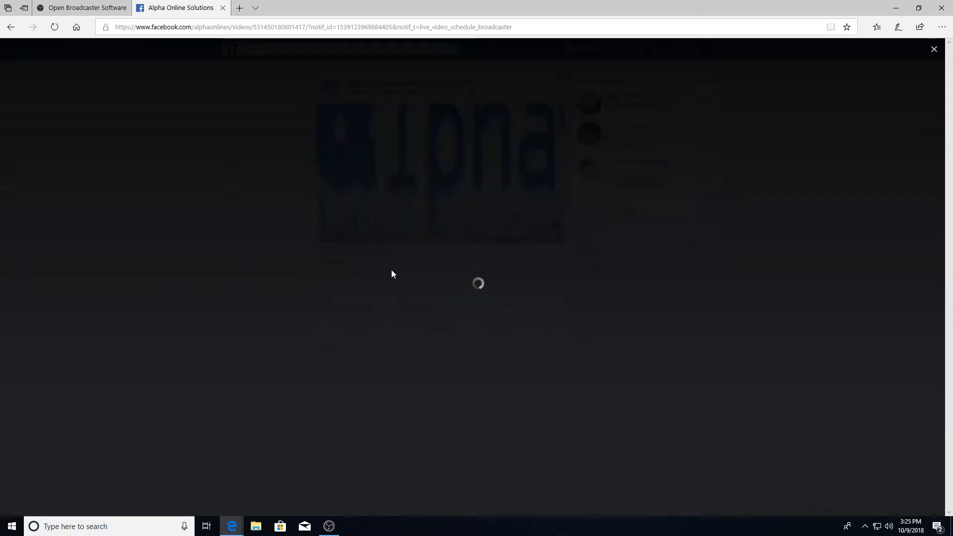
pyautogui.click(330, 525)
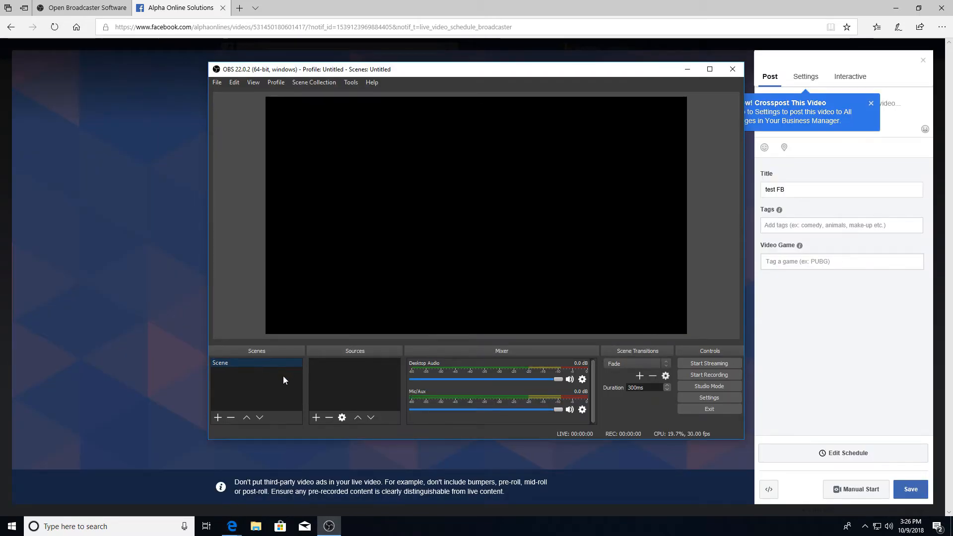
pyautogui.click(316, 418)
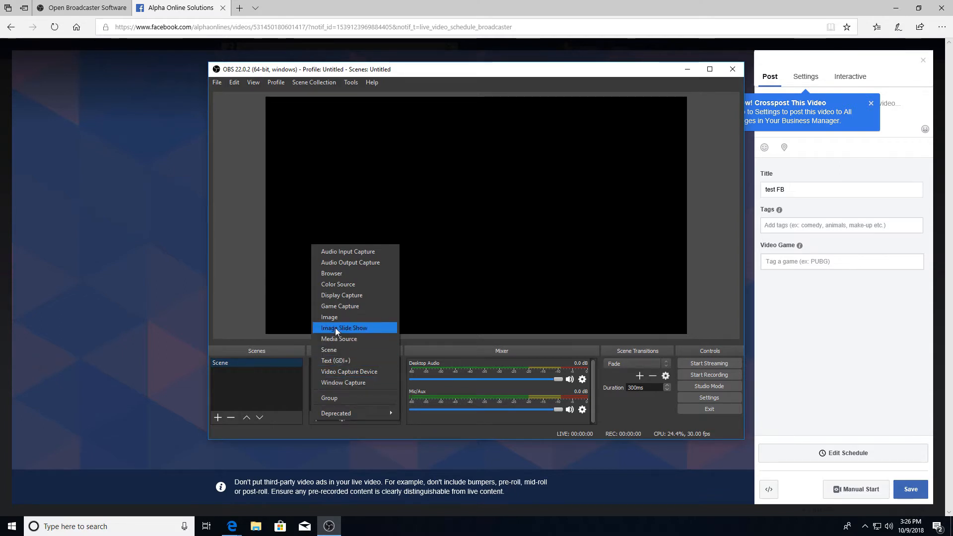
pyautogui.click(339, 300)
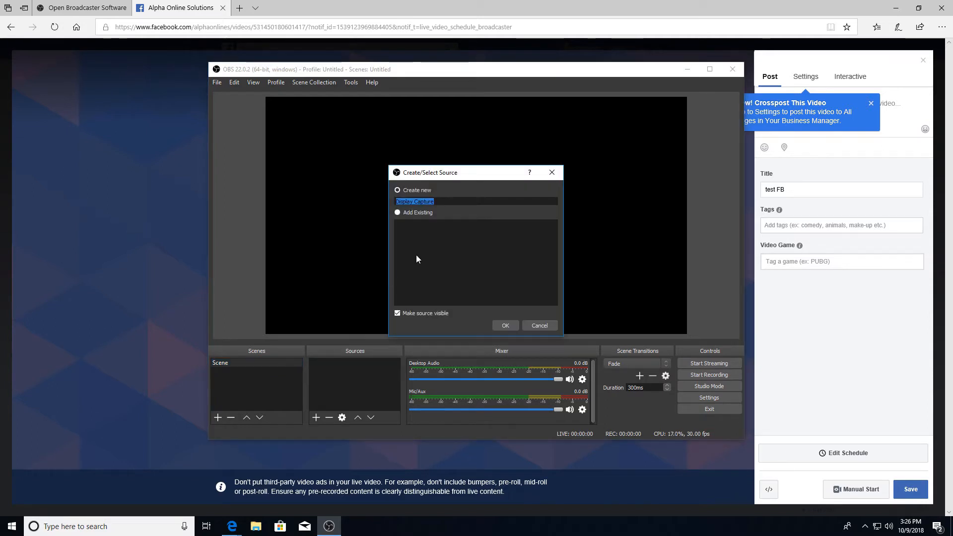
pyautogui.click(511, 324)
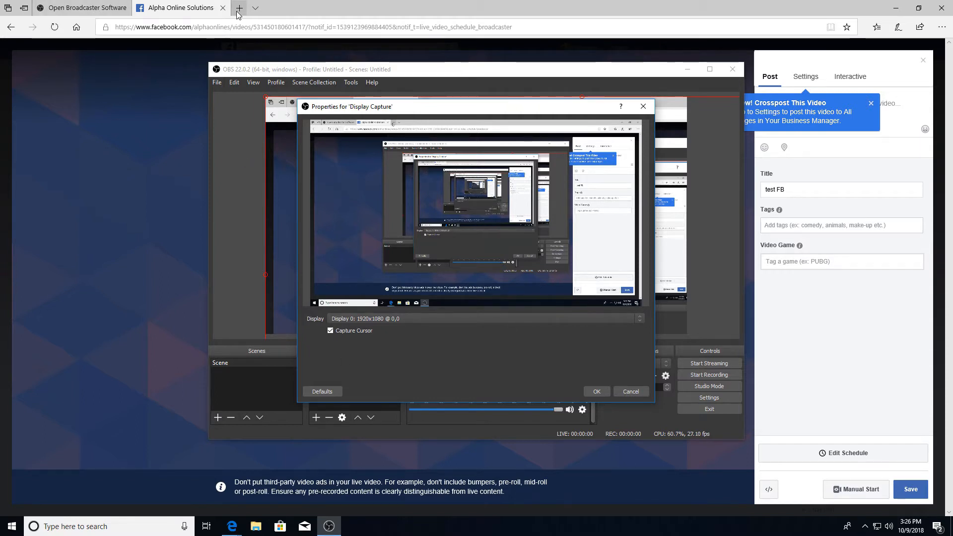
# Start streaming from OBS, minimize its window, and switch the scheduled Facebook broadcast to manual start.
pyautogui.click(707, 366)
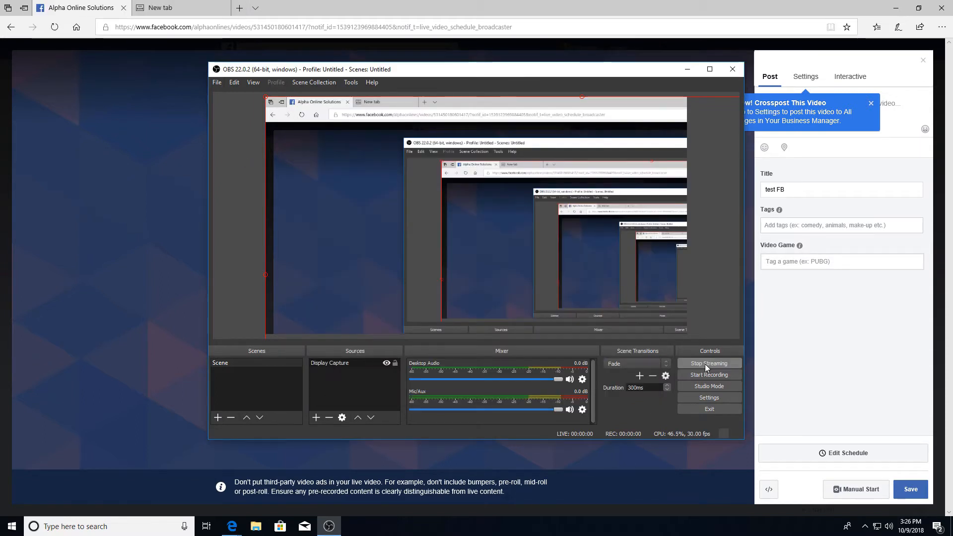
pyautogui.click(688, 69)
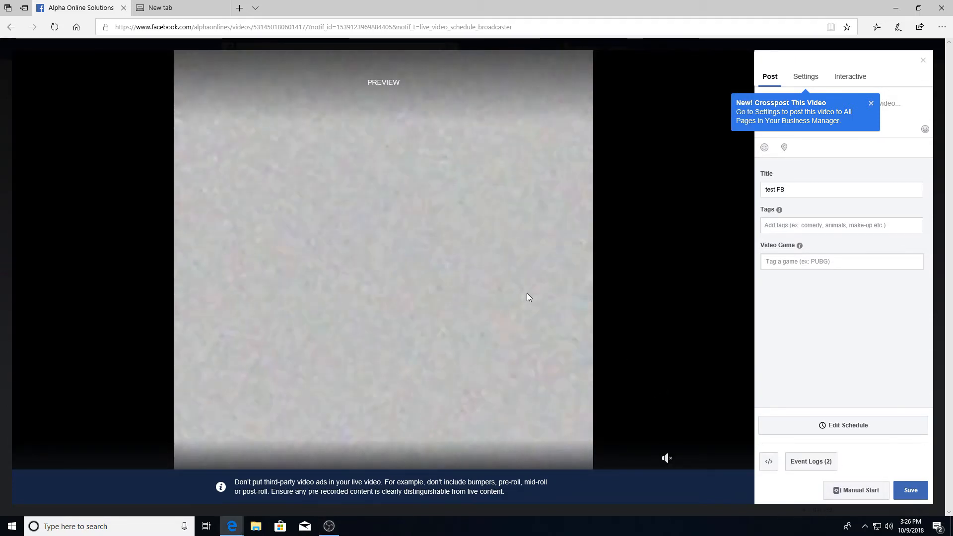
pyautogui.click(852, 492)
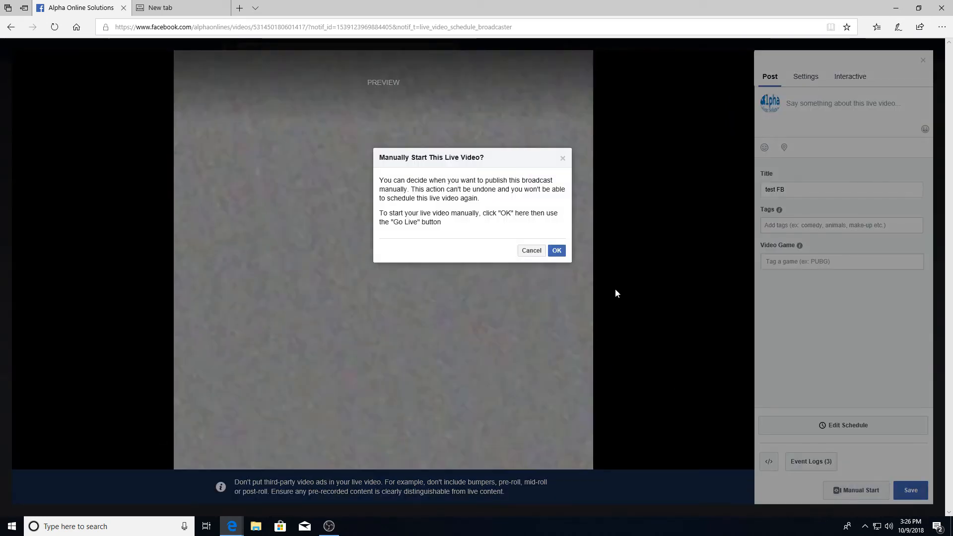
pyautogui.click(558, 252)
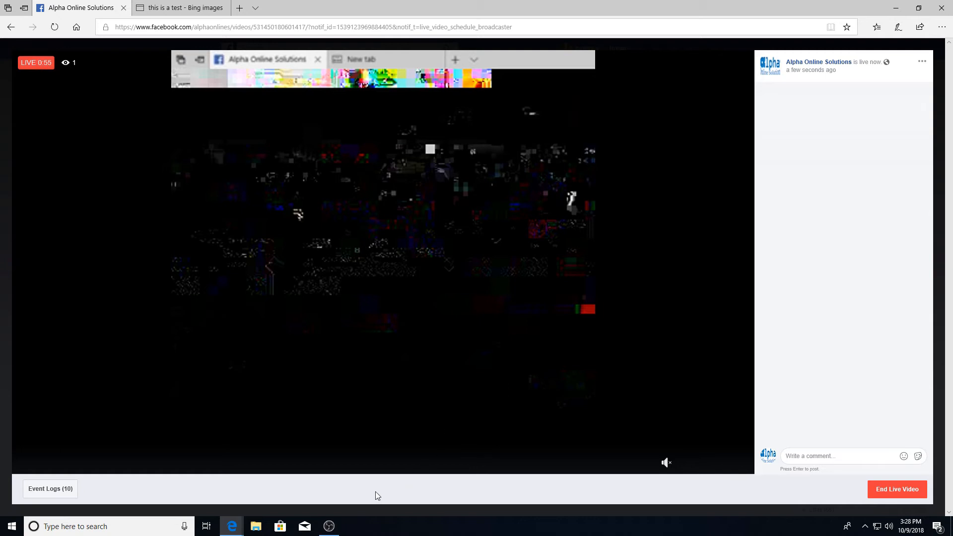
# Close the test FB browser tab and move the Display Capture source above Image in OBS Studio.
pyautogui.click(331, 527)
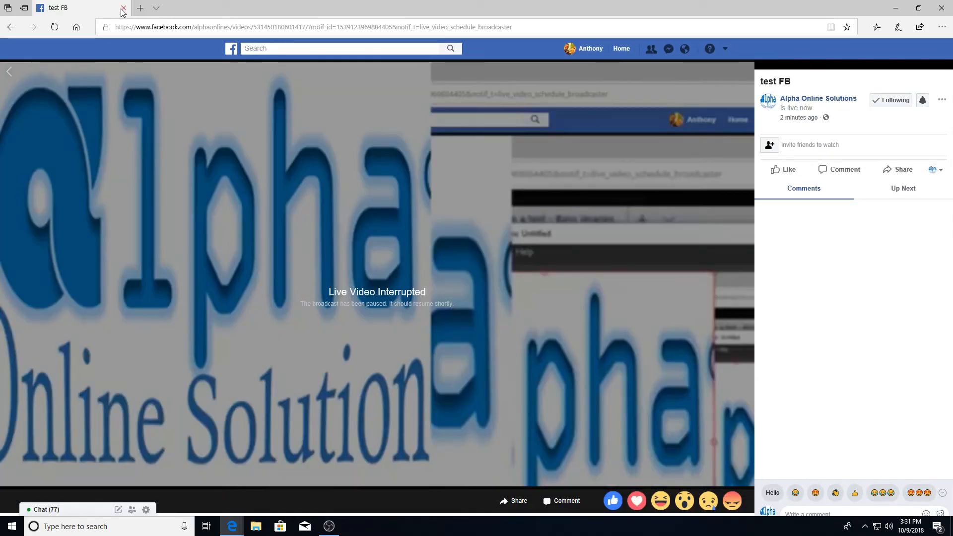
pyautogui.click(122, 8)
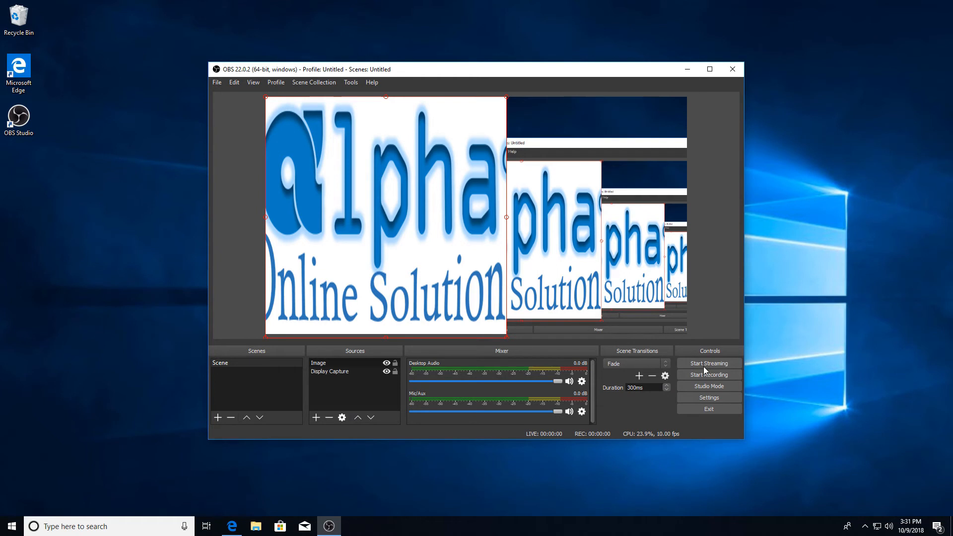
pyautogui.moveTo(315, 371); pyautogui.dragTo(316, 362)
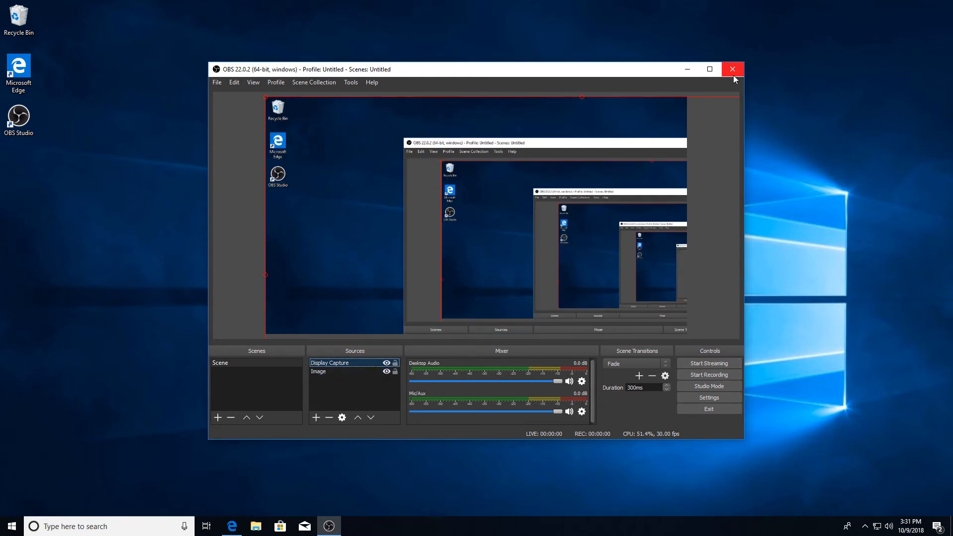
# Close OBS Studio and shut down the computer.
pyautogui.click(733, 70)
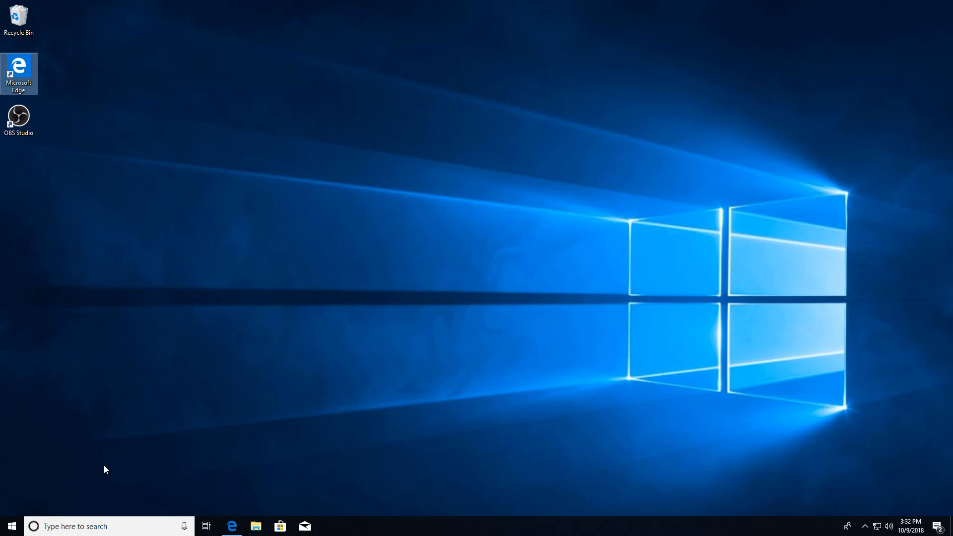
pyautogui.click(11, 526)
pyautogui.click(11, 504)
pyautogui.click(31, 465)
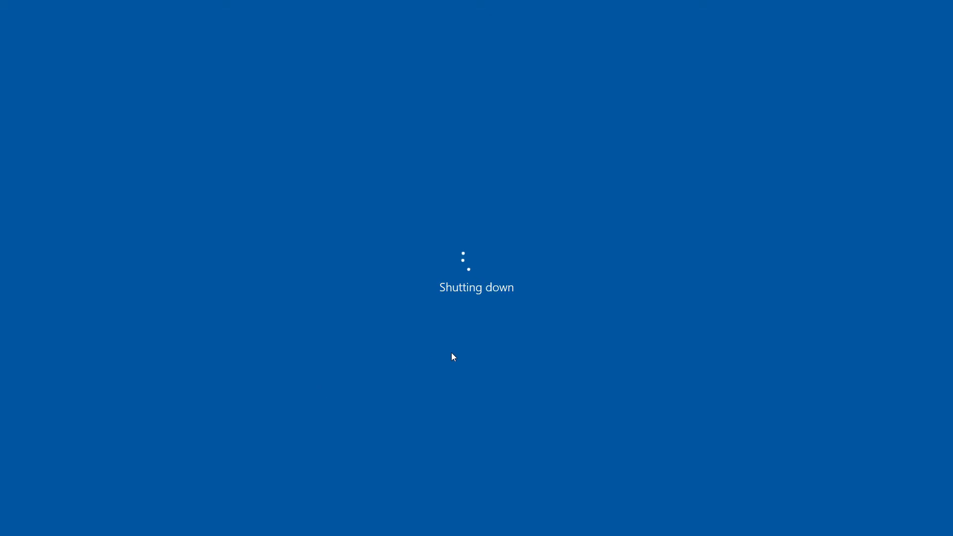